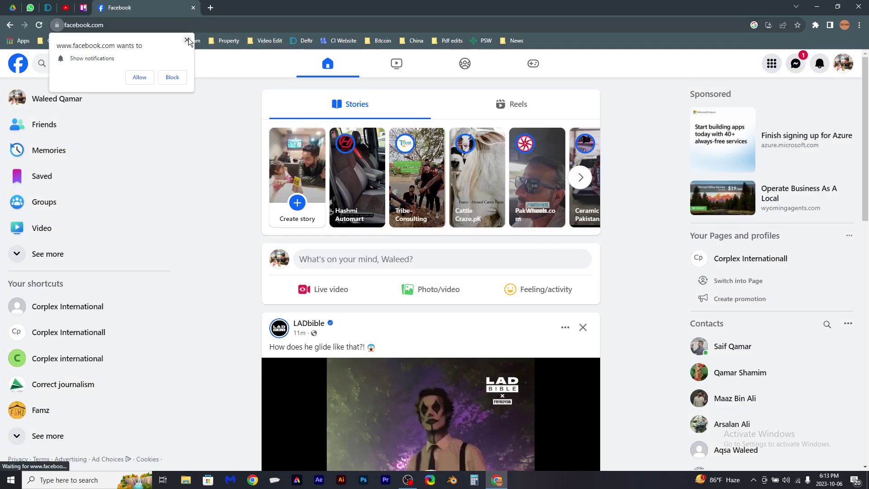
- Close the 'Show notifications' popup and open Settings from the avatar's Settings & privacy menu
left_click(187, 39)
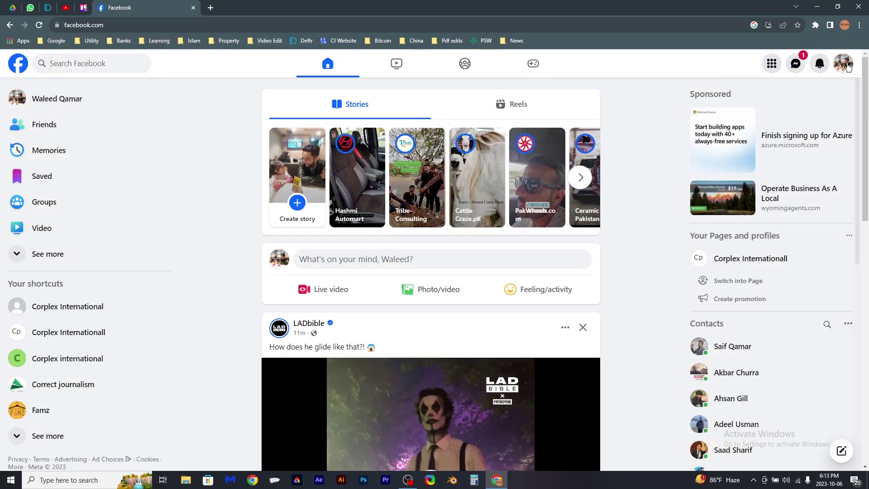
left_click(845, 65)
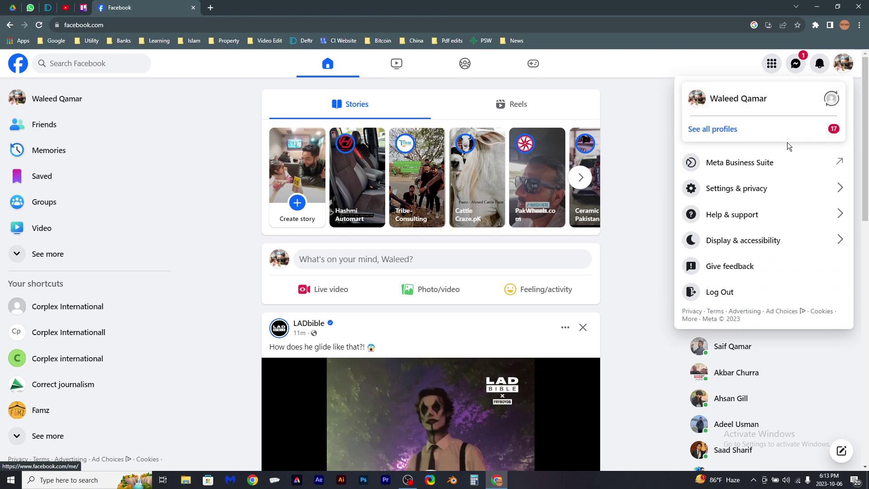
left_click(769, 193)
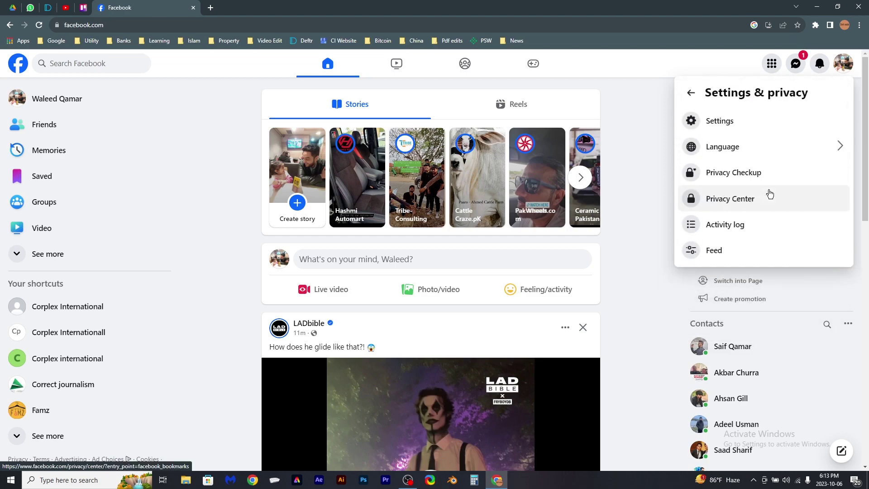
left_click(740, 130)
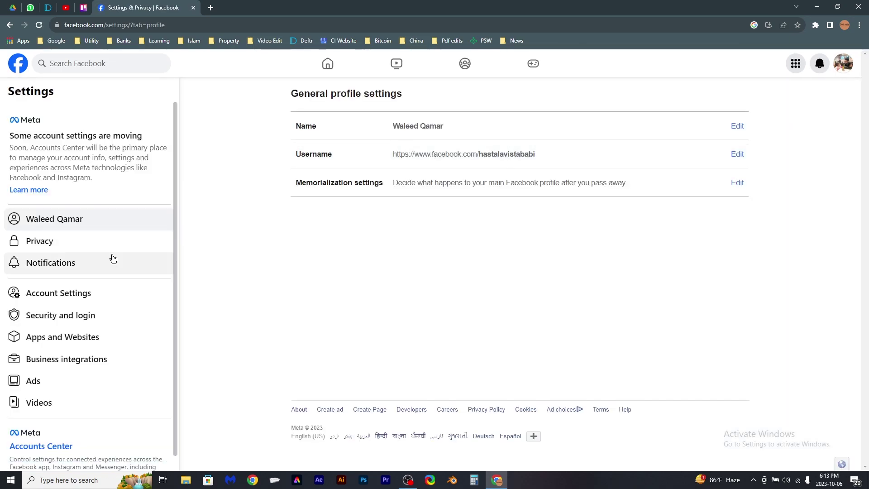
- Open Download profile information under Privacy > Your Facebook information
left_click(90, 246)
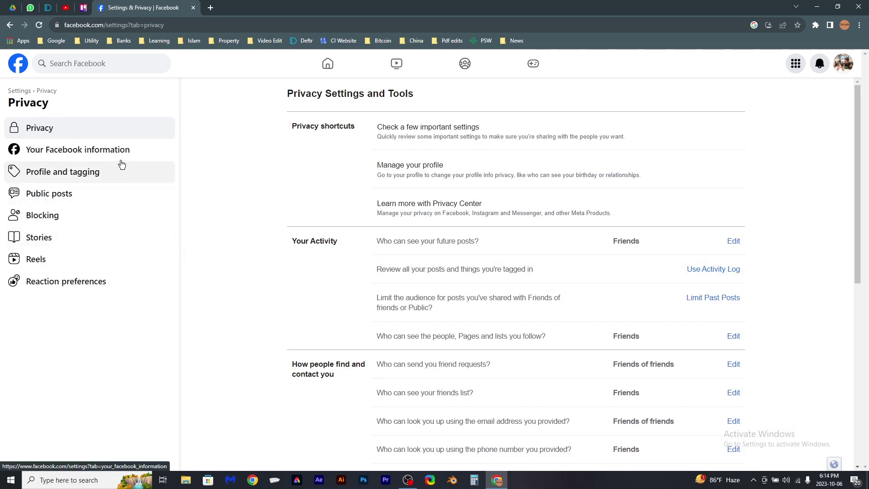
left_click(89, 152)
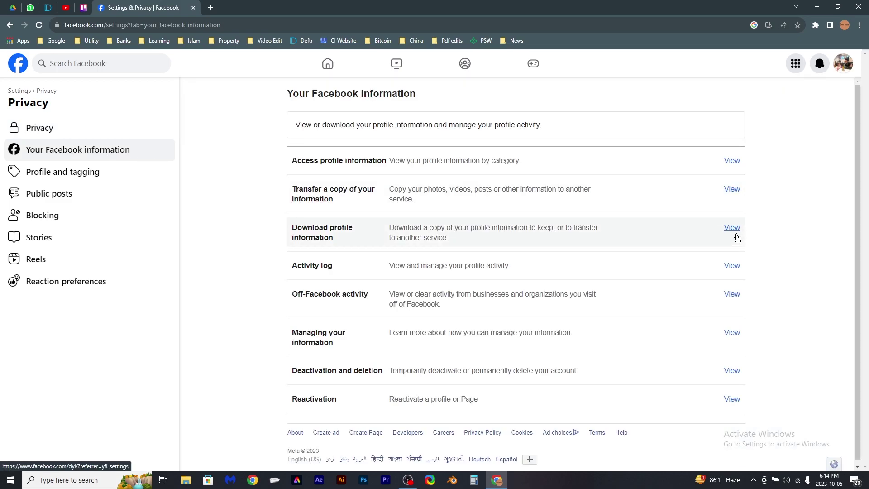
left_click(737, 235)
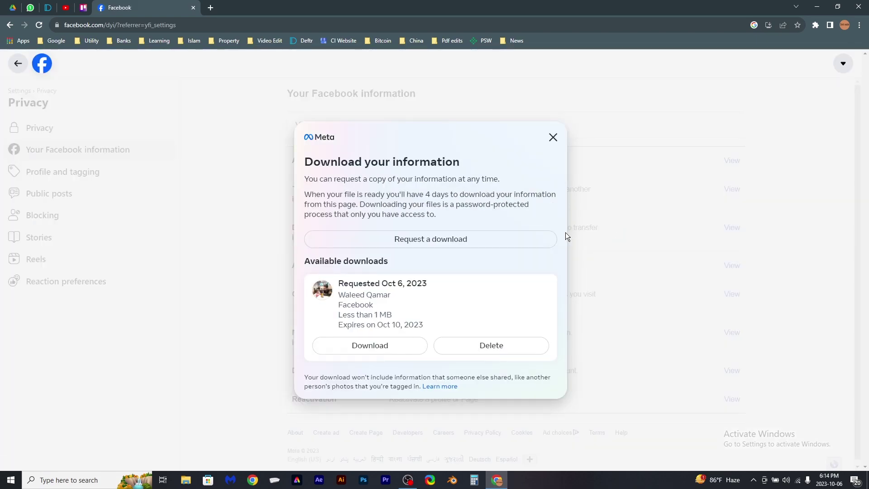
- Request a new download for the main profile with only Friends selected
left_click(483, 239)
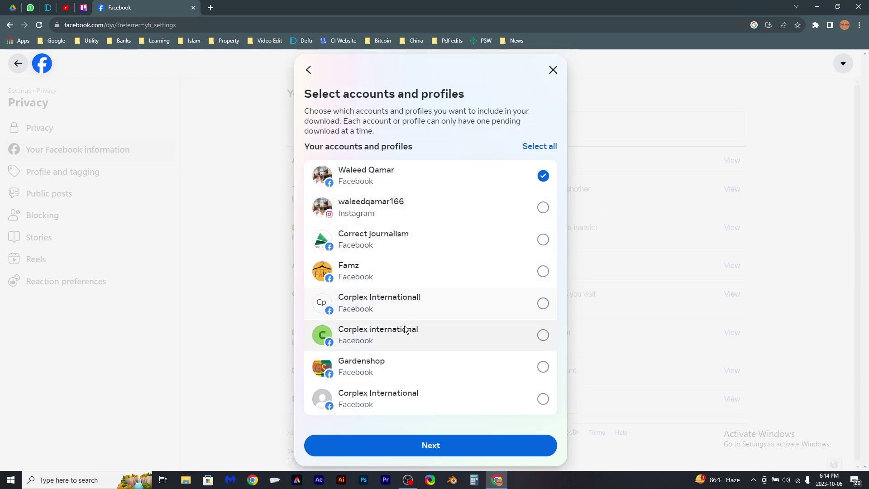
left_click(406, 445)
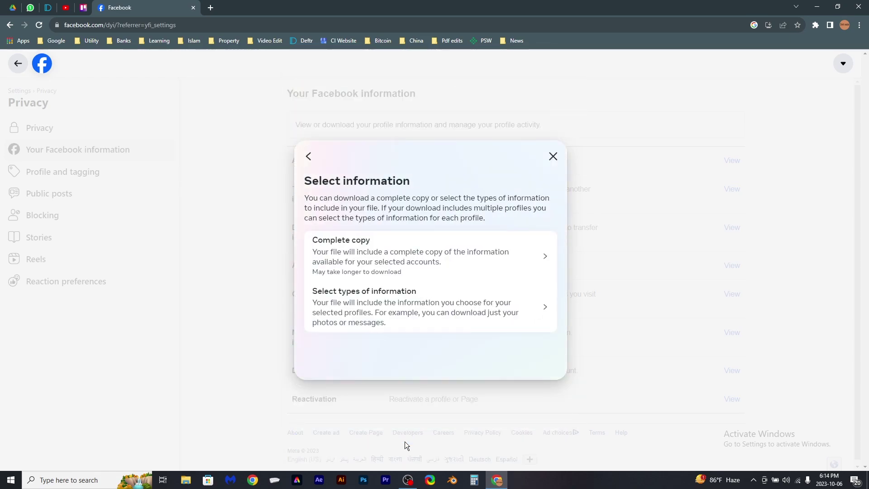
left_click(417, 310)
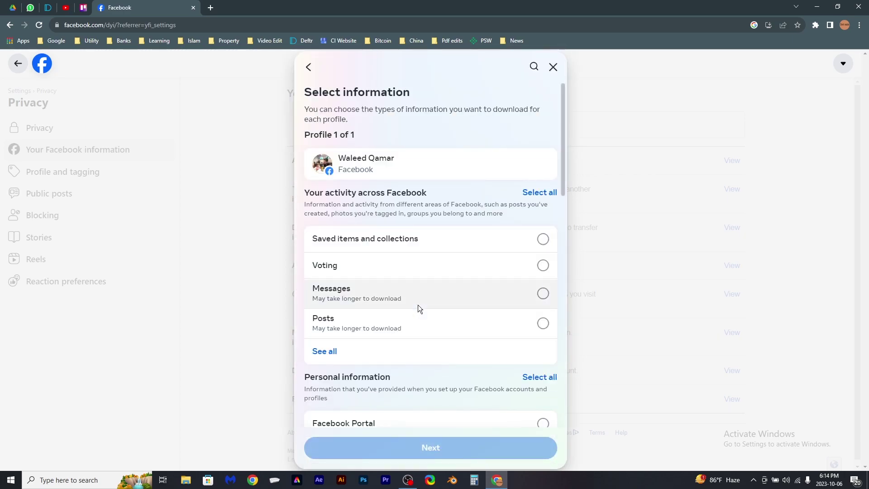
scroll(443, 310, "down", 1)
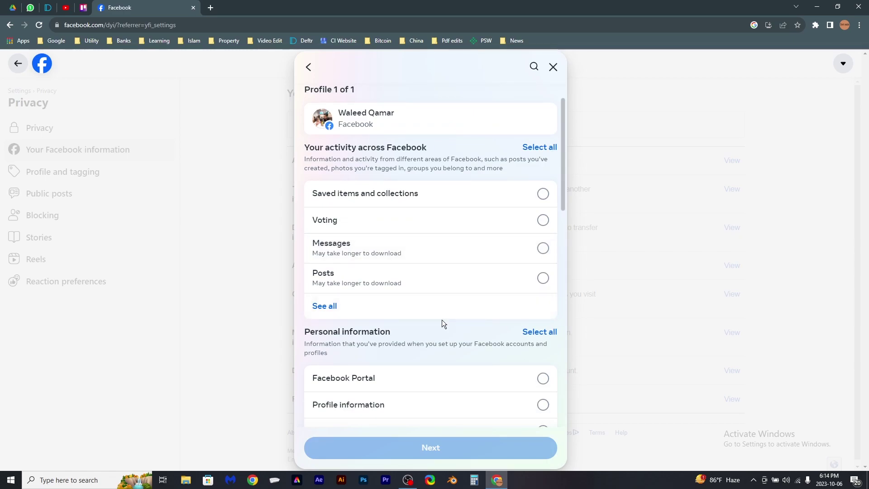
scroll(438, 333, "up", 1)
scroll(429, 343, "down", 1)
scroll(428, 342, "down", 1)
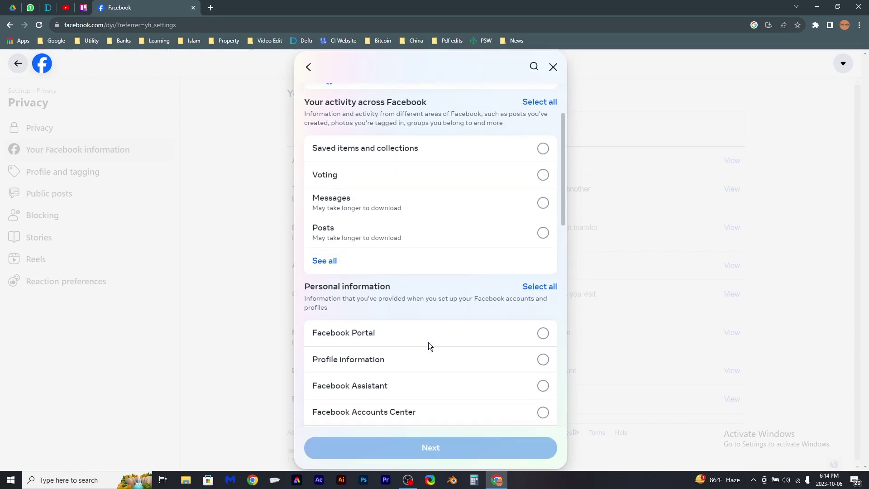
scroll(428, 343, "down", 2)
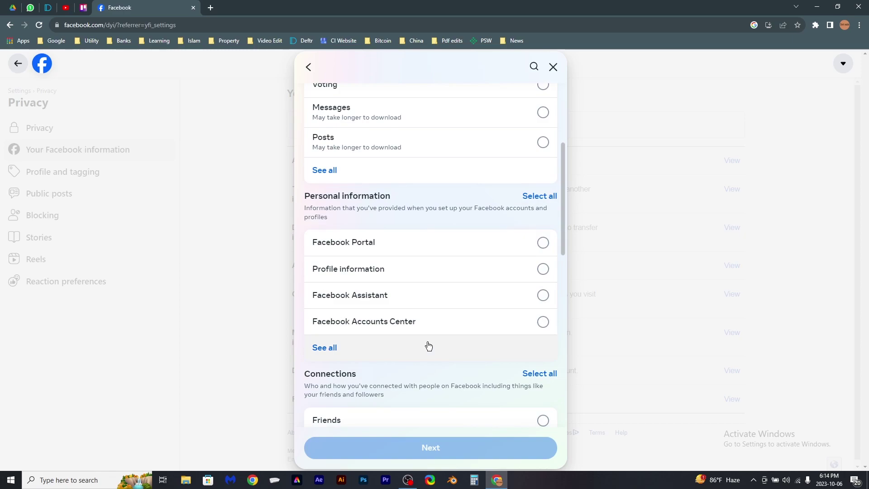
scroll(429, 346, "down", 1)
scroll(427, 341, "down", 1)
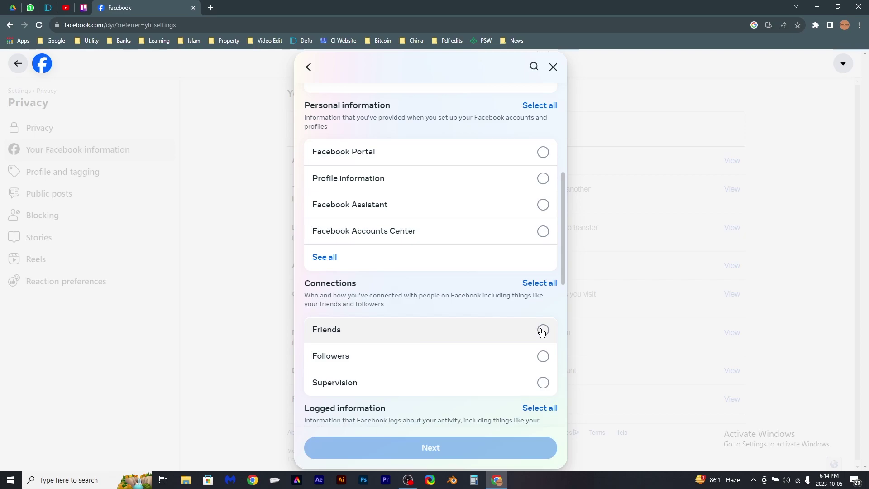
left_click(542, 331)
scroll(460, 373, "down", 3)
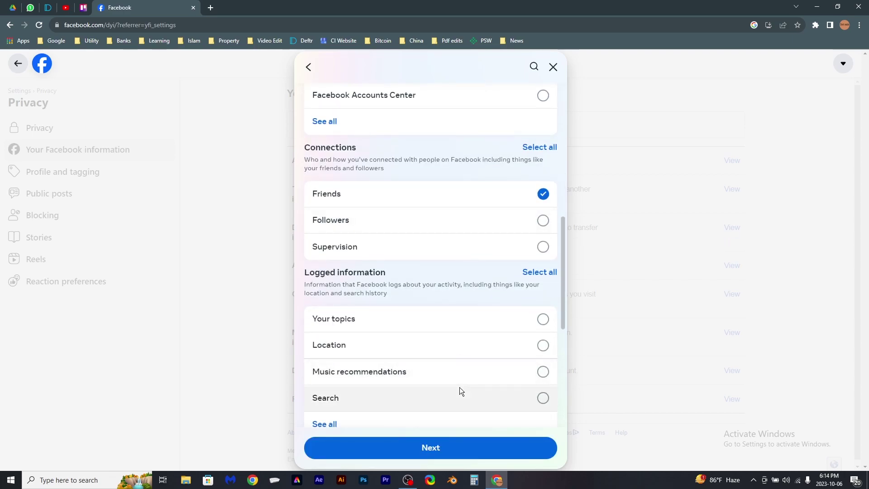
left_click(442, 449)
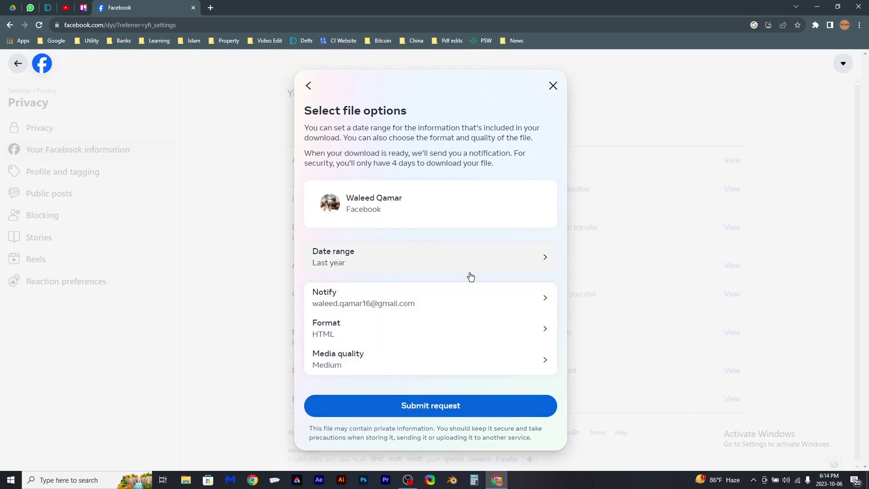
- Submit the Friends request with an All time date range and close the dialog
left_click(429, 268)
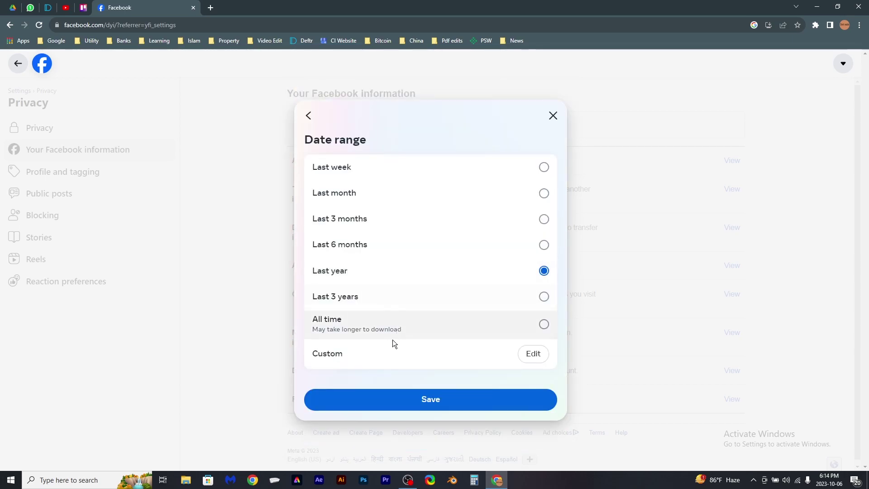
left_click(375, 325)
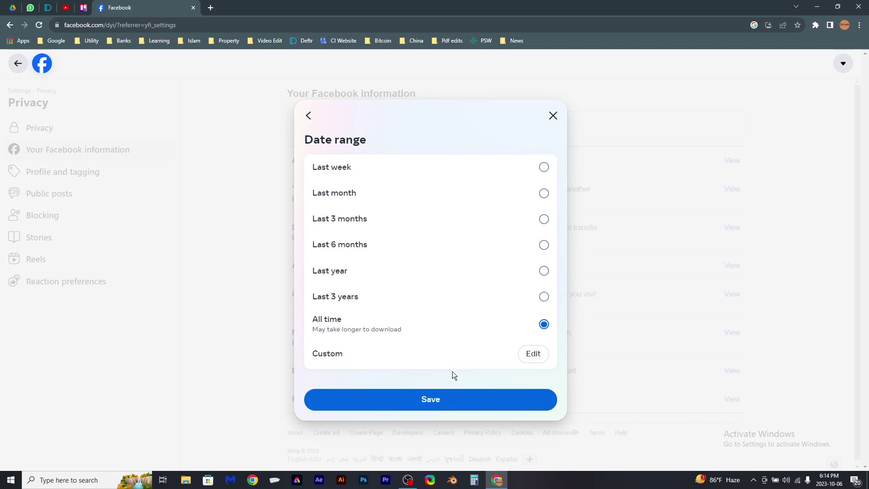
left_click(423, 400)
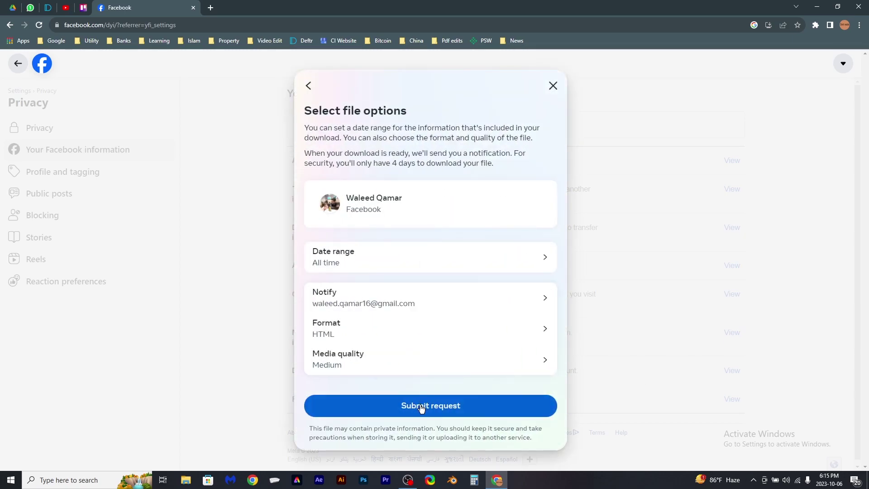
left_click(421, 406)
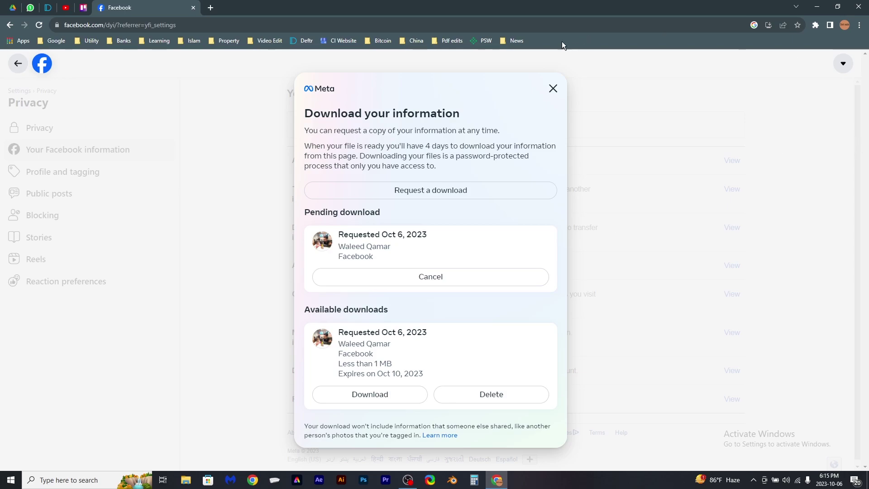
left_click(554, 89)
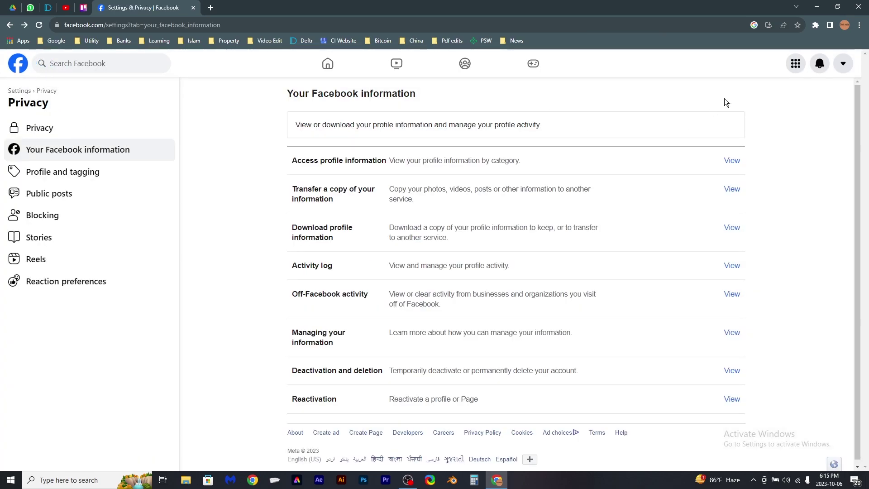
- Open the 'Your Meta information is ready to download' notification from the bell list
left_click(820, 69)
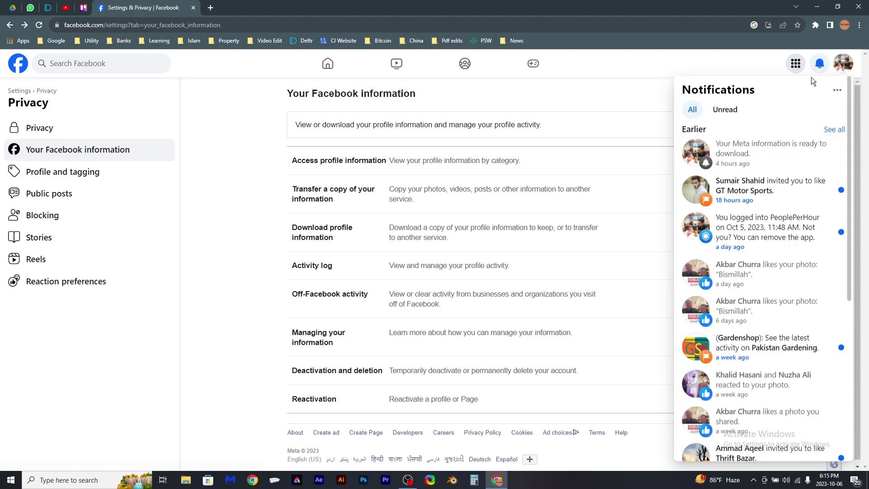
left_click(820, 65)
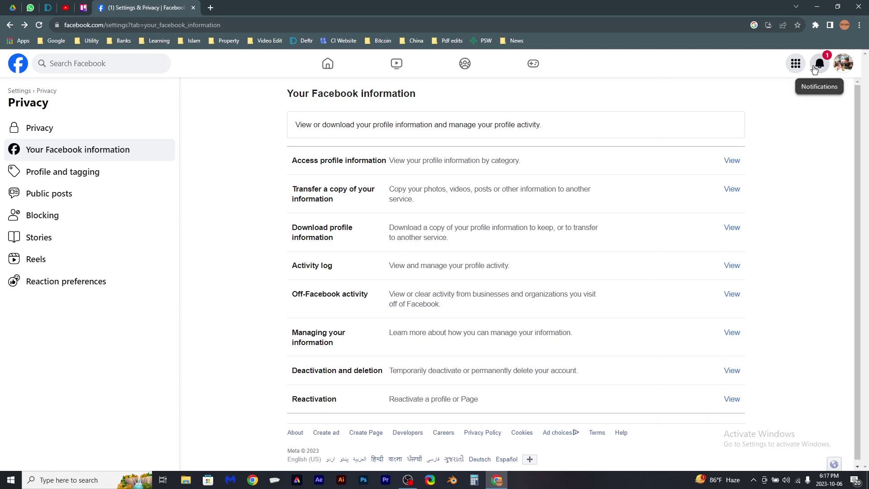
left_click(820, 65)
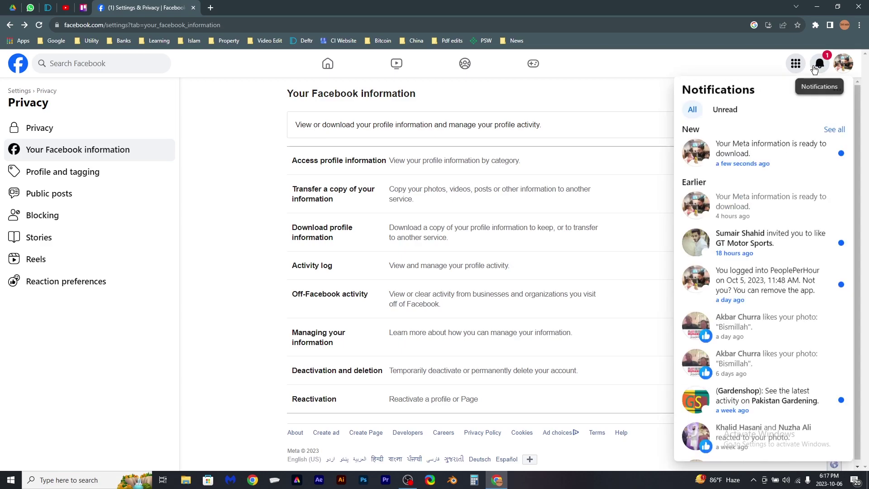
left_click(781, 158)
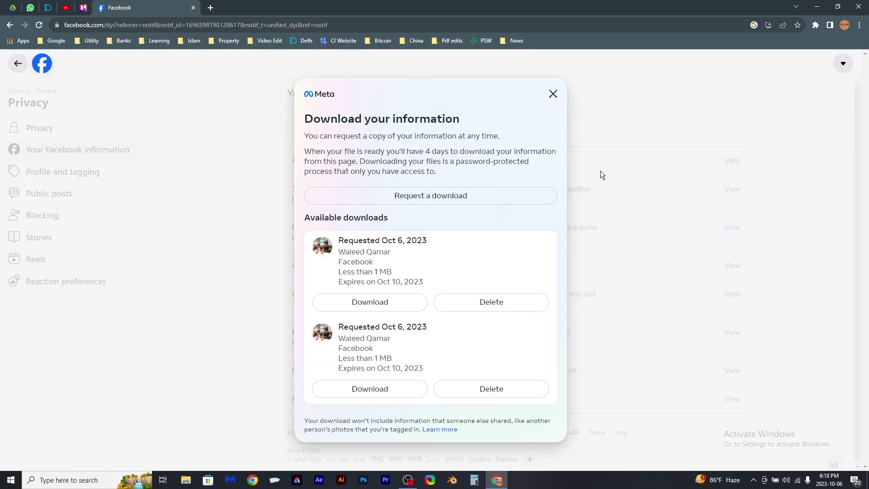
- Download the first available file, confirming identity with the saved password
left_click(383, 308)
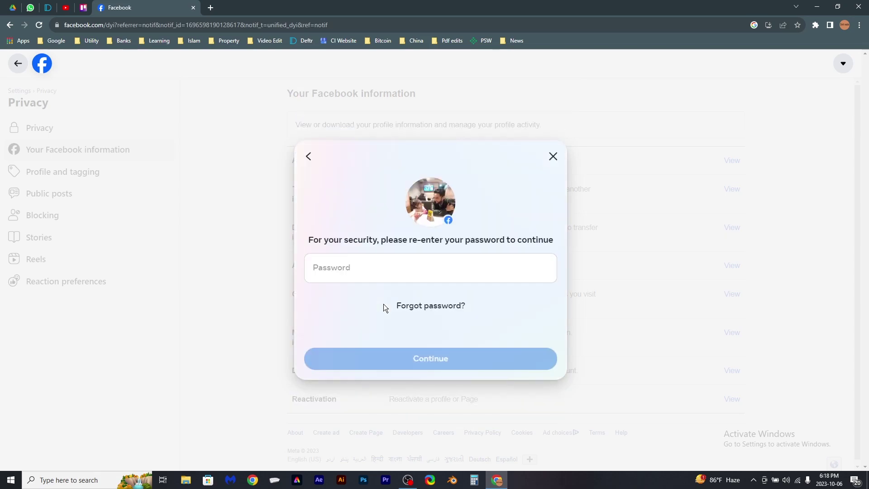
left_click(374, 272)
left_click(388, 296)
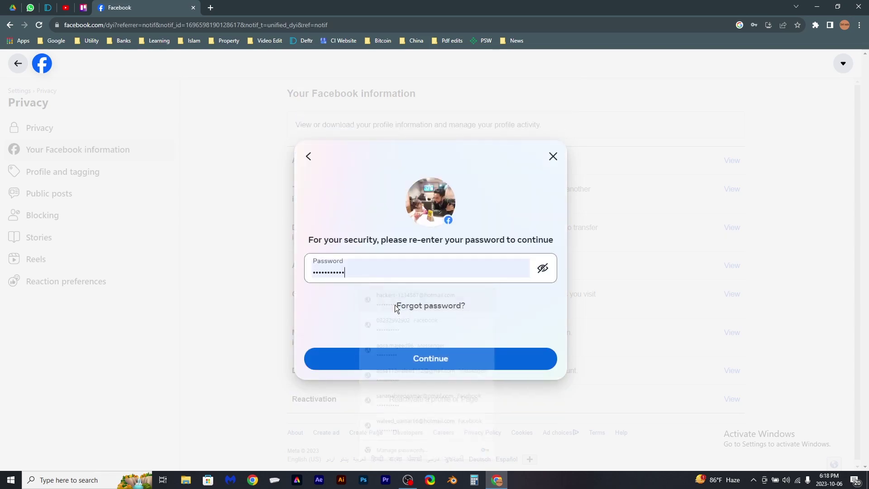
left_click(409, 365)
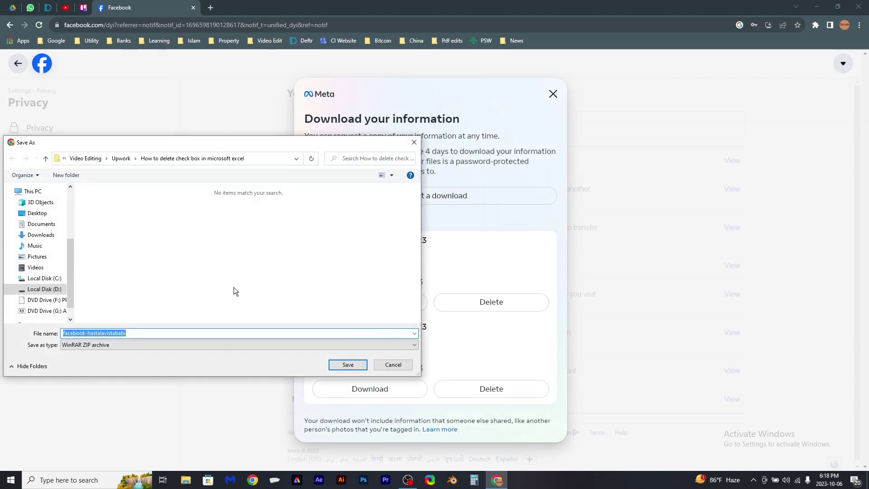
- Save the ZIP to the Desktop, replacing the existing file of the same name
left_click(38, 213)
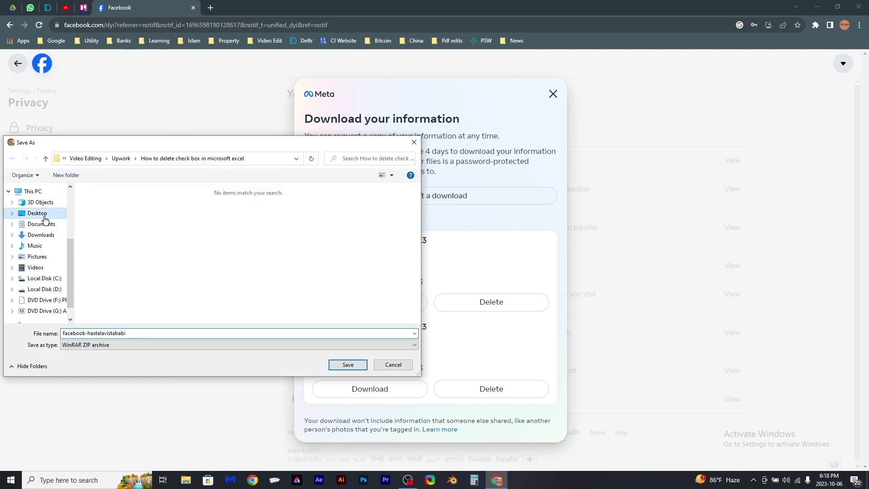
left_click(338, 368)
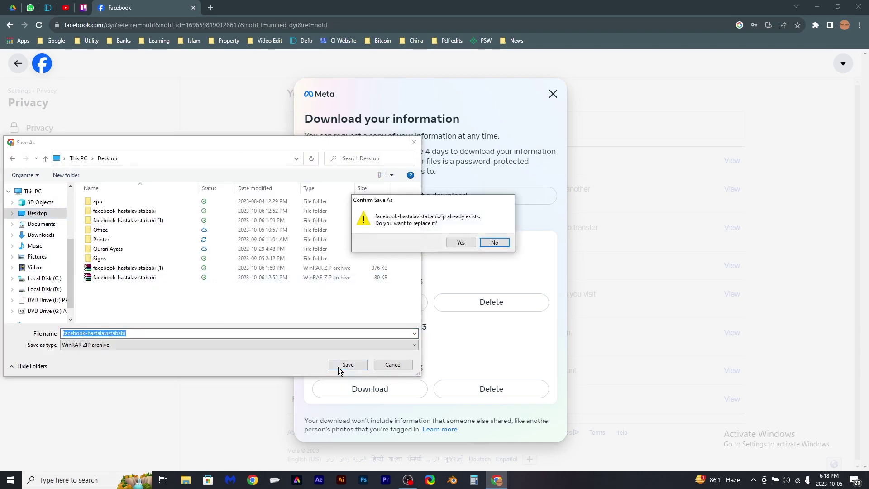
left_click(461, 242)
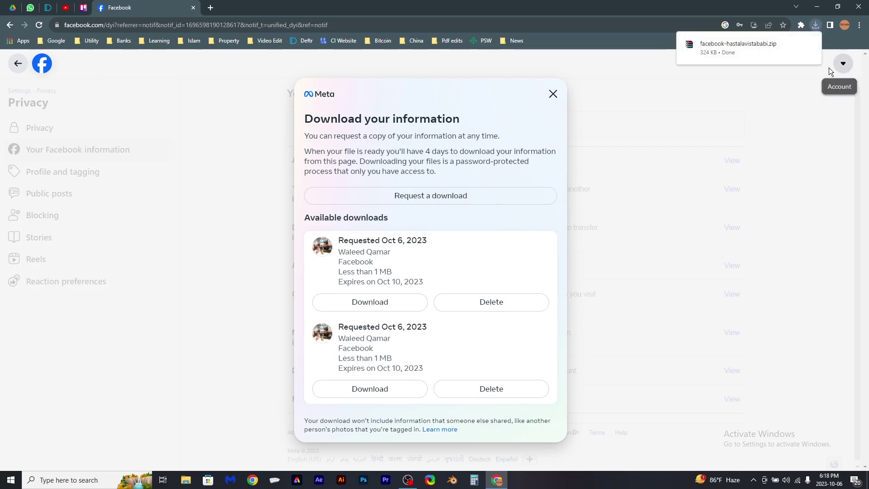
mouse_move(748, 48)
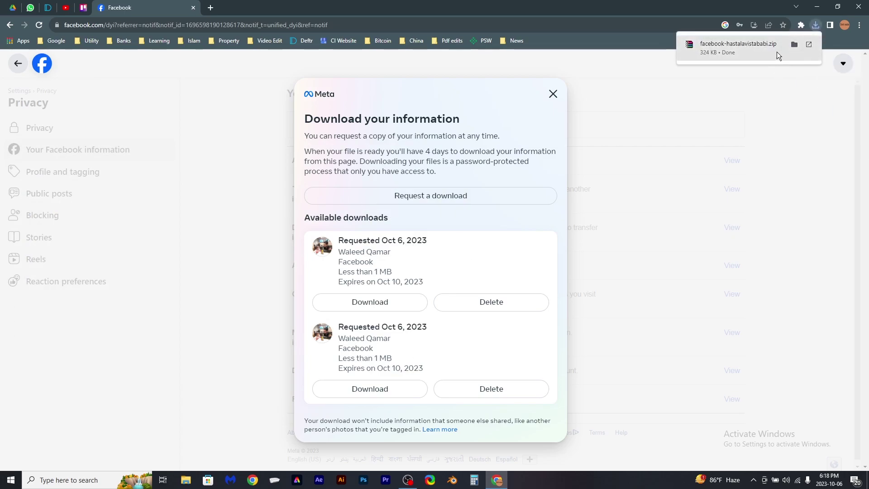
- Extract the zip to facebook-hastalavistababi with Yes to All overwriting, then close WinRAR
left_click(778, 52)
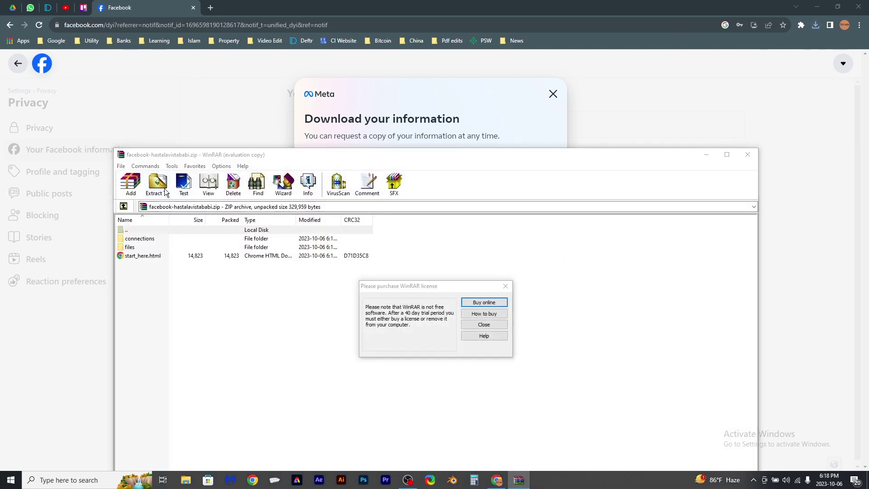
left_click(506, 286)
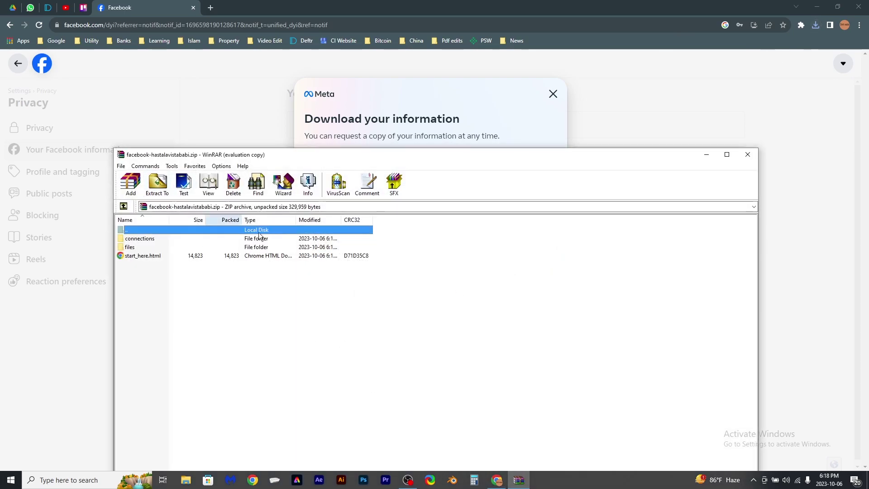
left_click(157, 183)
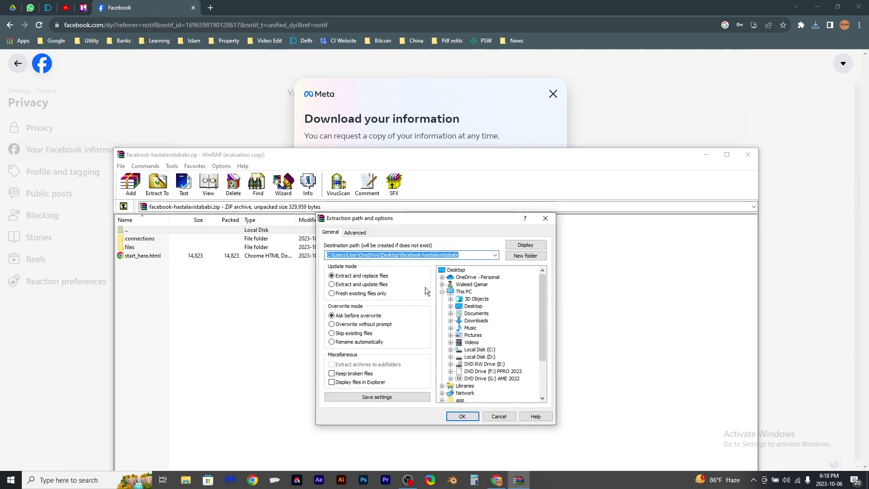
left_click(461, 417)
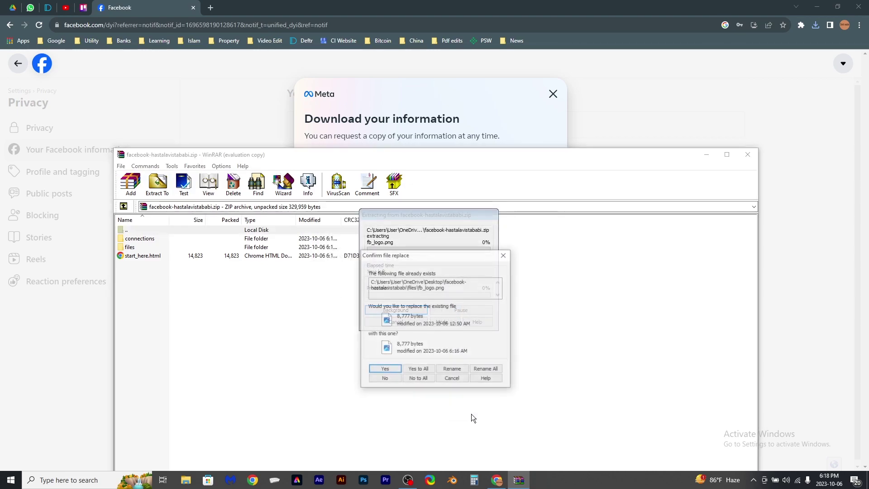
left_click(412, 371)
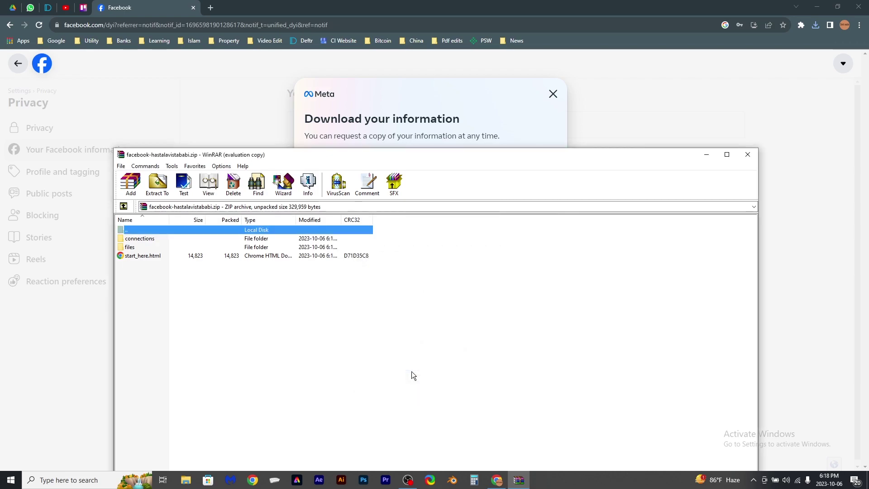
left_click(748, 154)
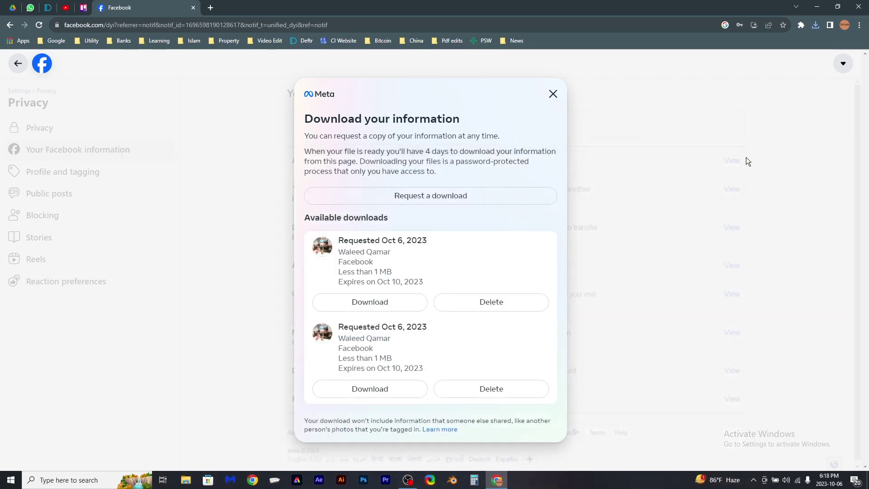
- Browse facebook-hastalavistababi, then connections > friends to reach the your_friends file
left_click(824, 5)
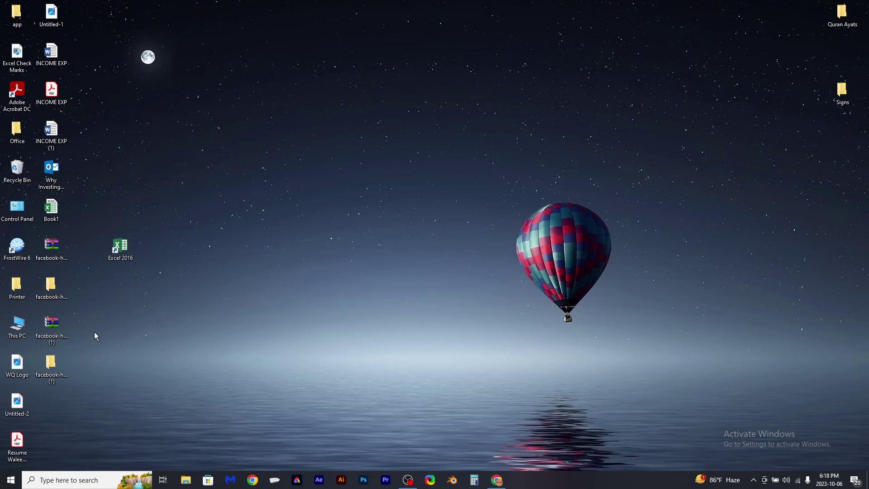
double_click(62, 290)
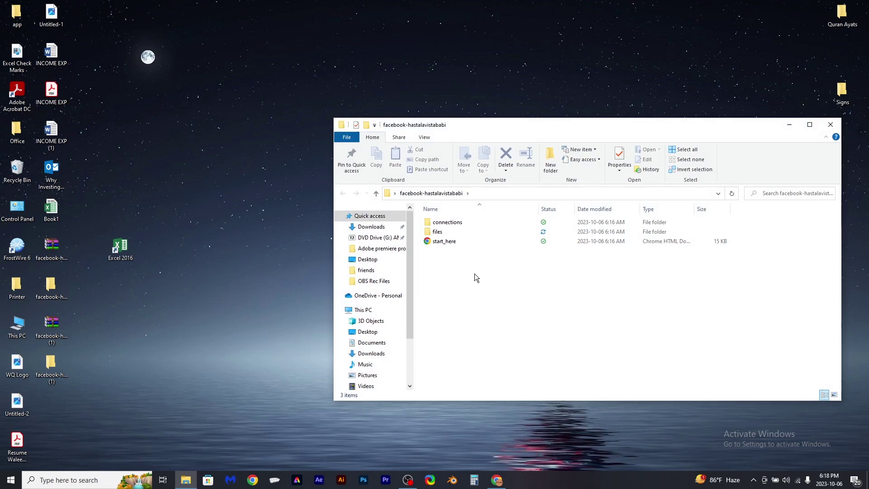
double_click(440, 232)
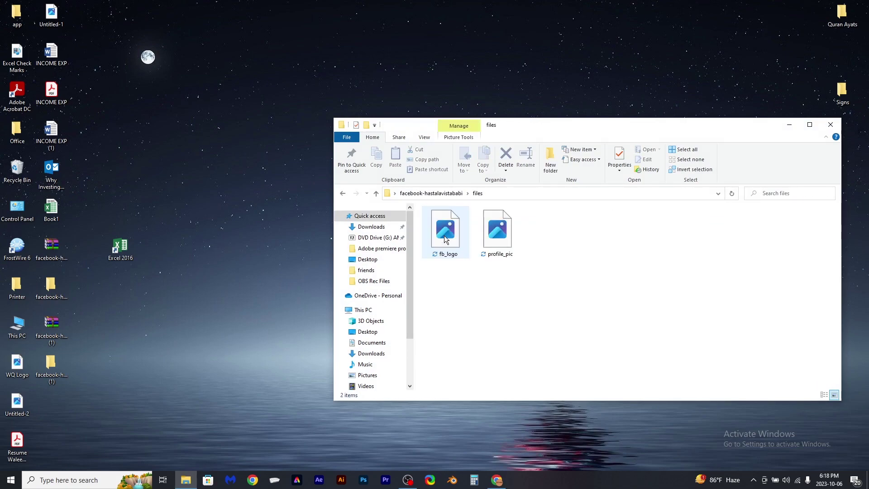
left_click(343, 193)
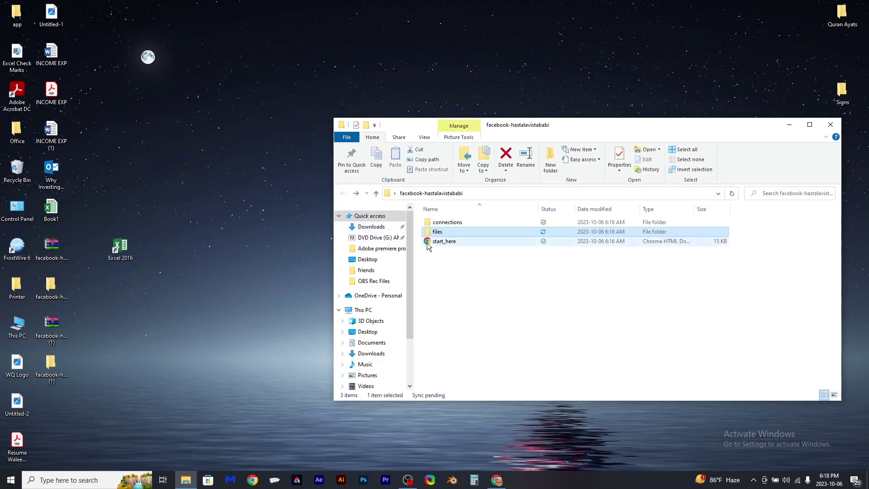
double_click(443, 225)
double_click(447, 226)
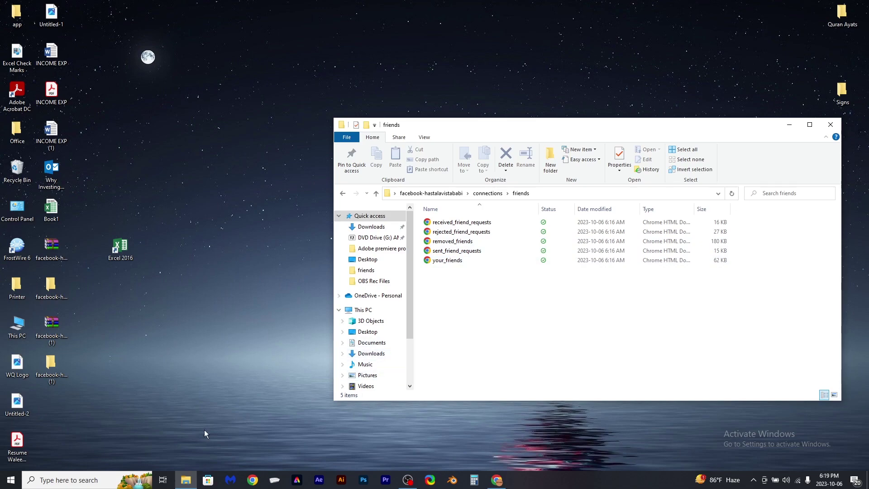
- Launch Excel 2016 from taskbar search, close the Activation Wizard, and open Book1
left_click(82, 478)
type("ex")
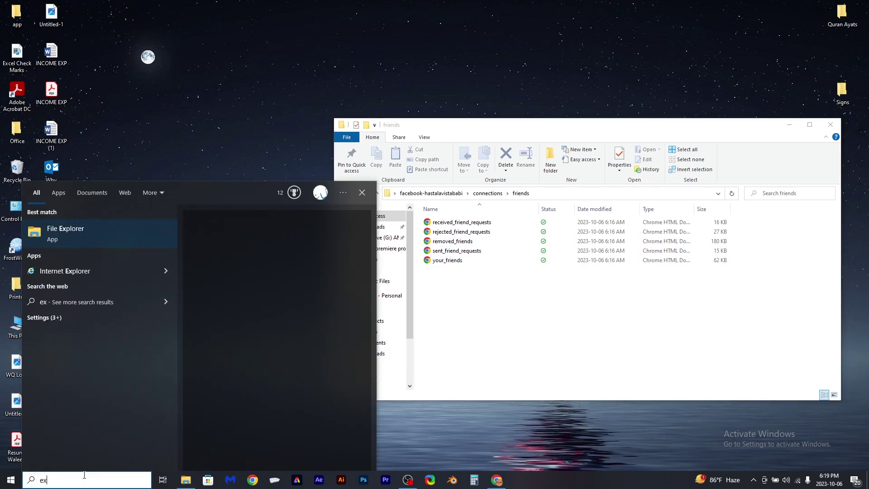
type("c")
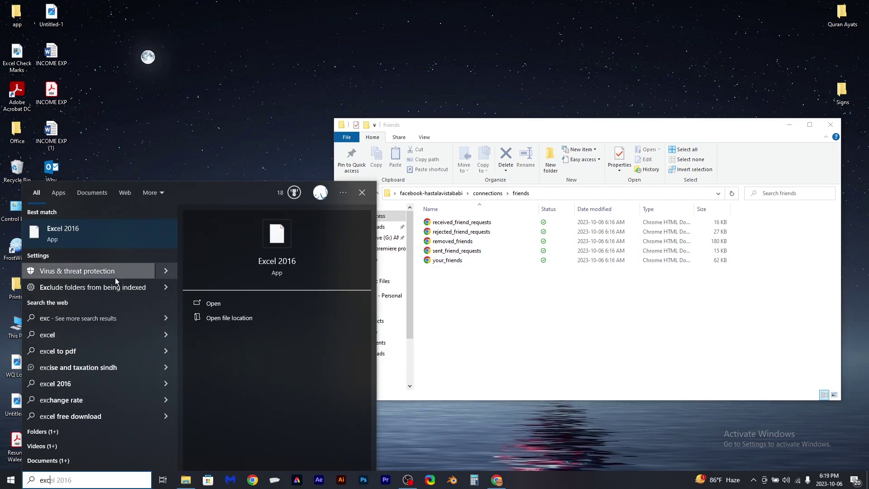
left_click(105, 238)
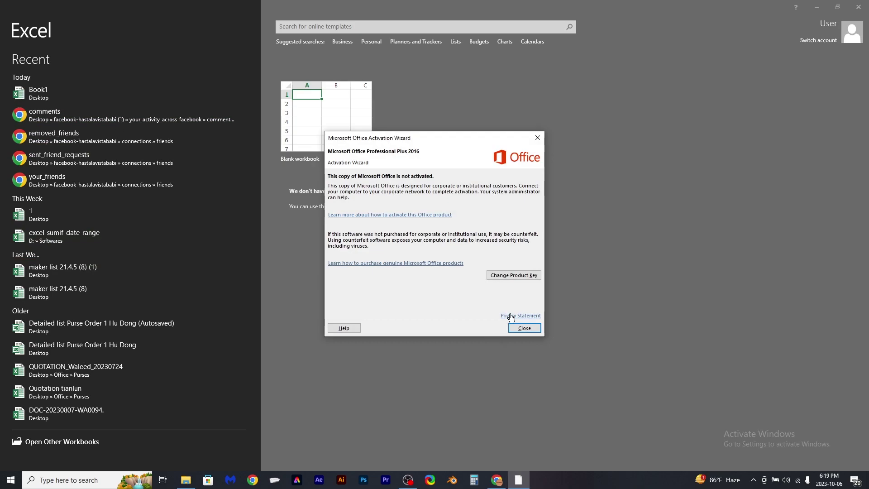
left_click(524, 328)
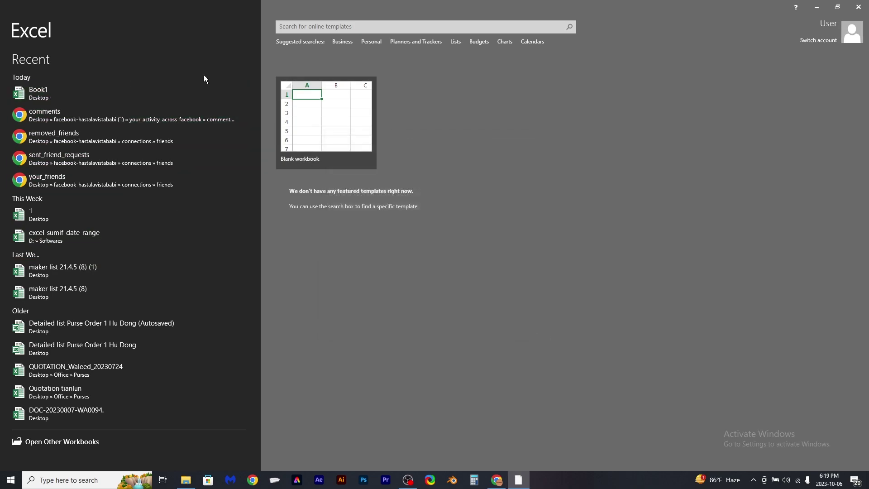
left_click(128, 92)
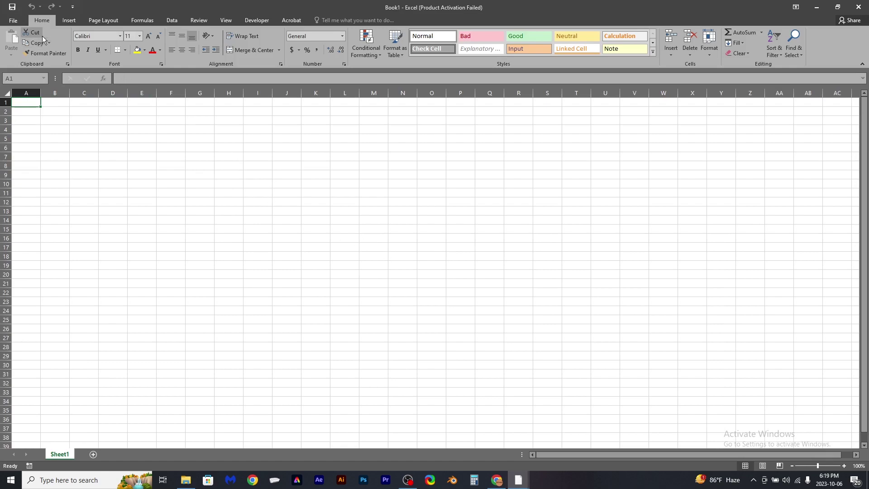
left_click(14, 20)
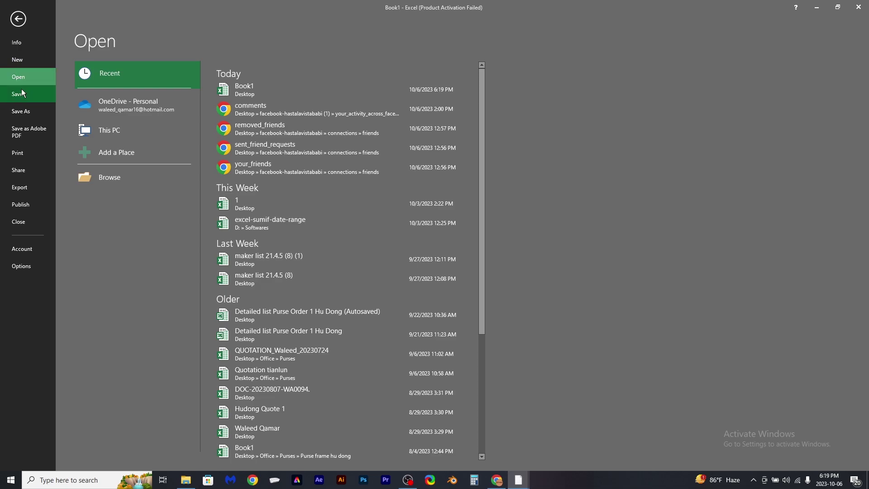
left_click(128, 181)
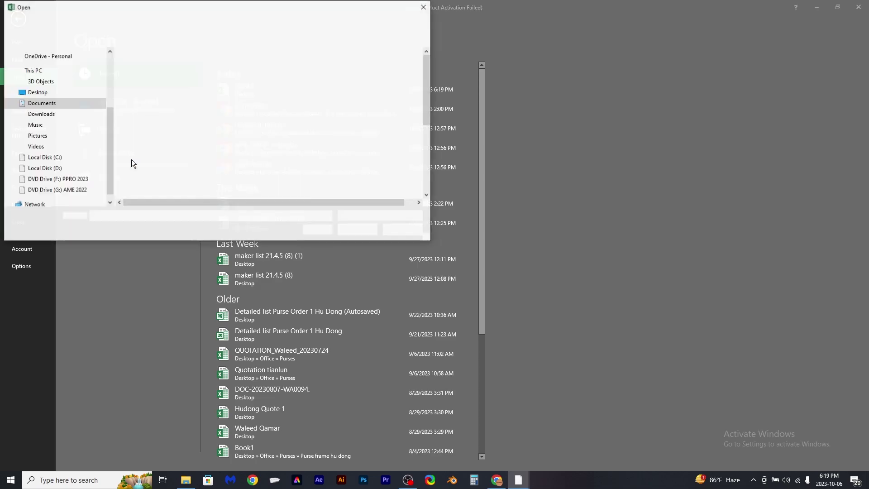
left_click(40, 93)
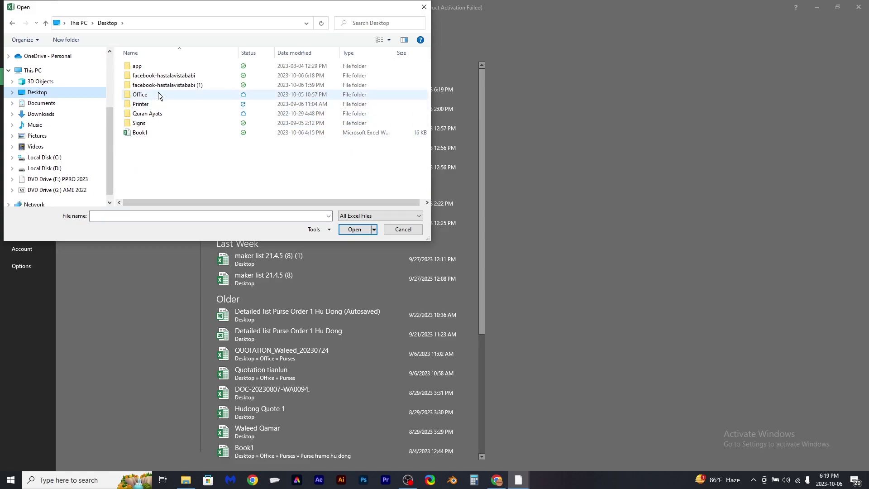
double_click(163, 75)
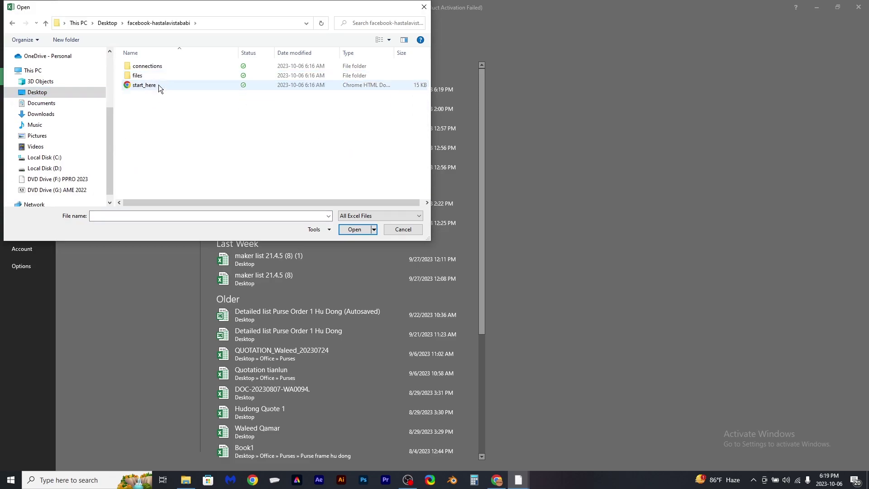
double_click(155, 68)
double_click(154, 70)
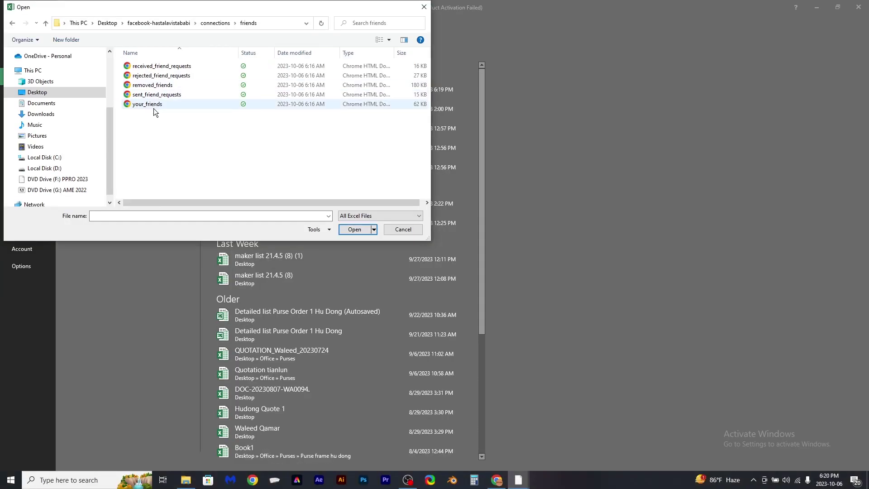
left_click(154, 107)
double_click(154, 108)
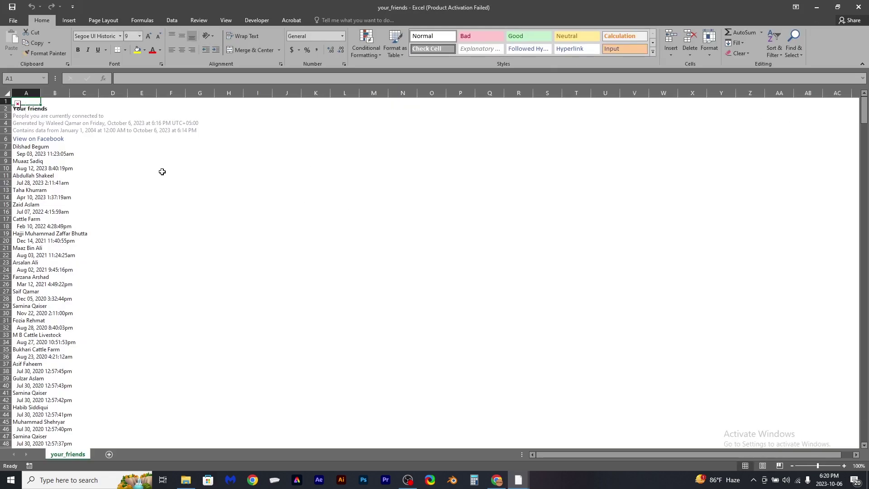
scroll(67, 187, "down", 4)
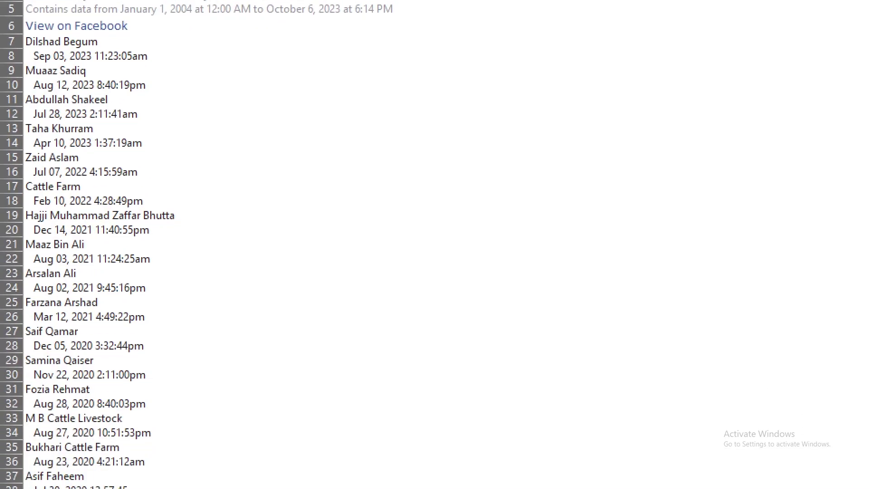